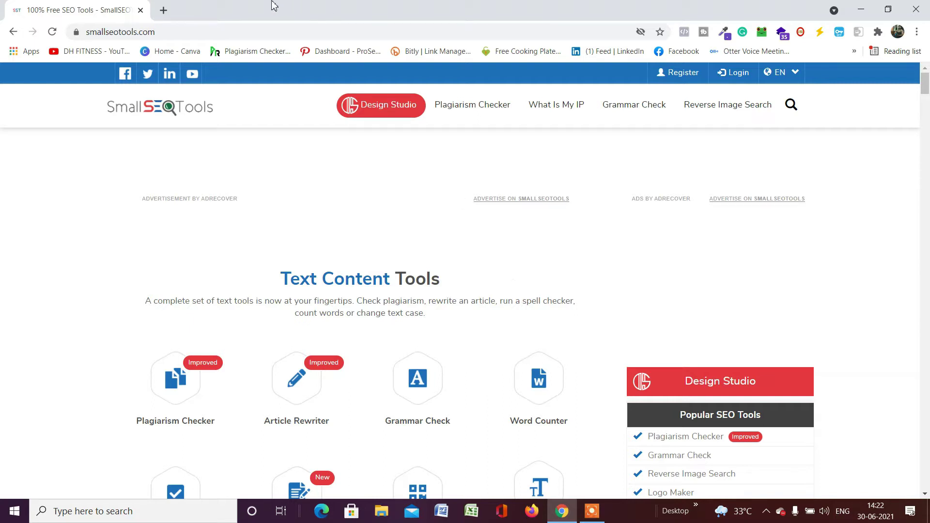
Open smallseotools.com in a new Chrome tab and go to its Plagiarism Checker tool.
click(164, 11)
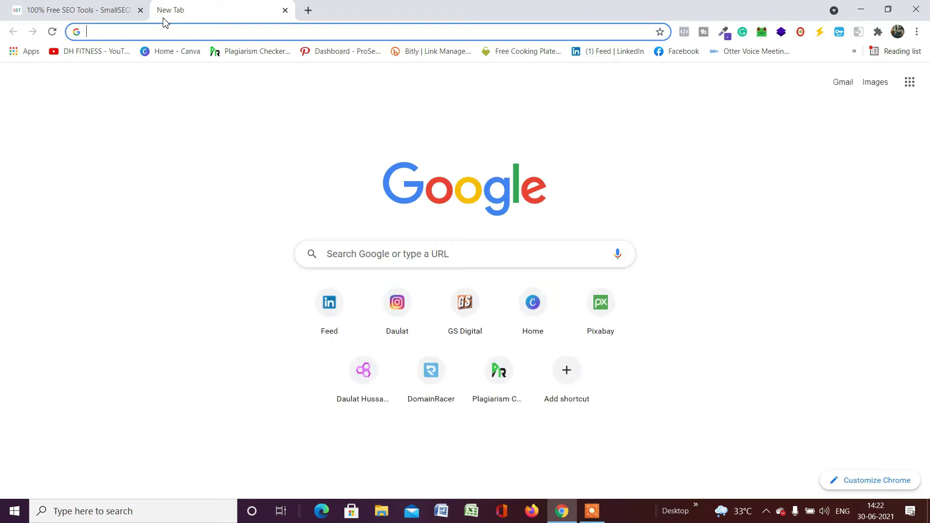
text(smallseotools.com)
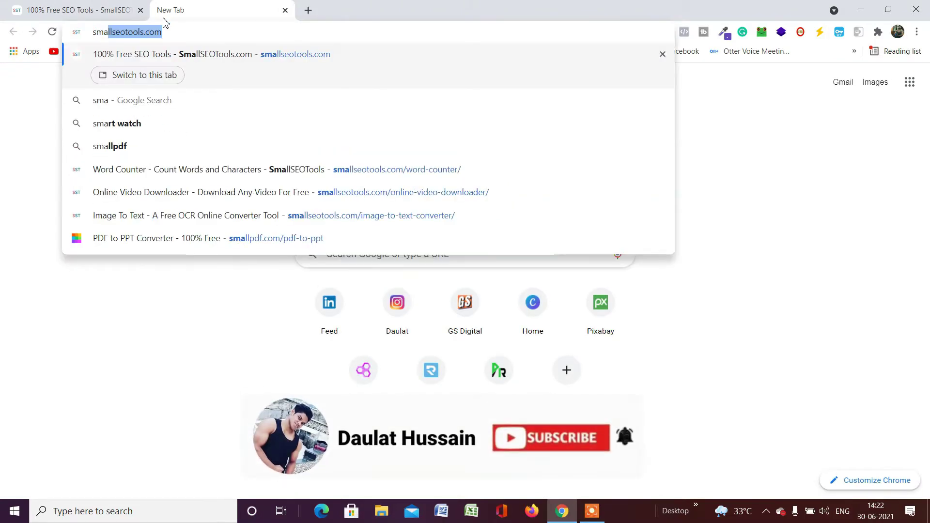
key(Return)
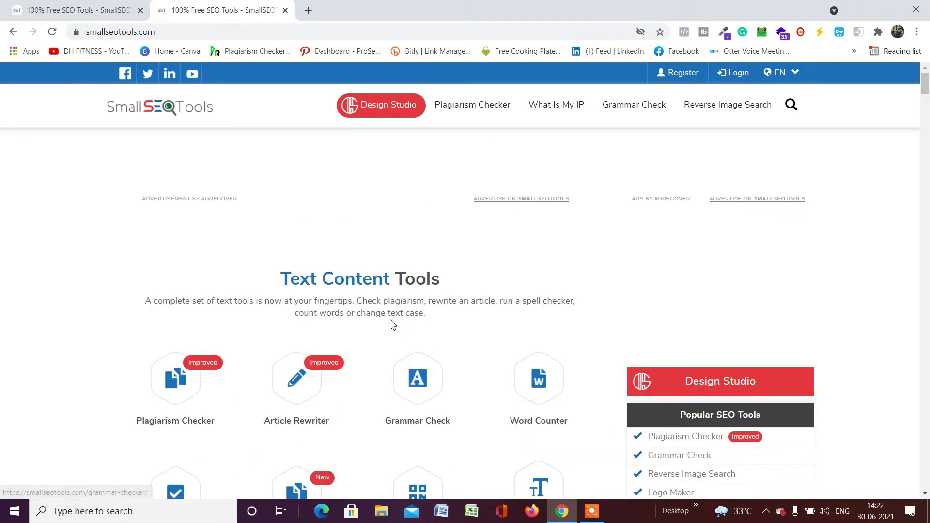
scroll(393, 321, down, 3)
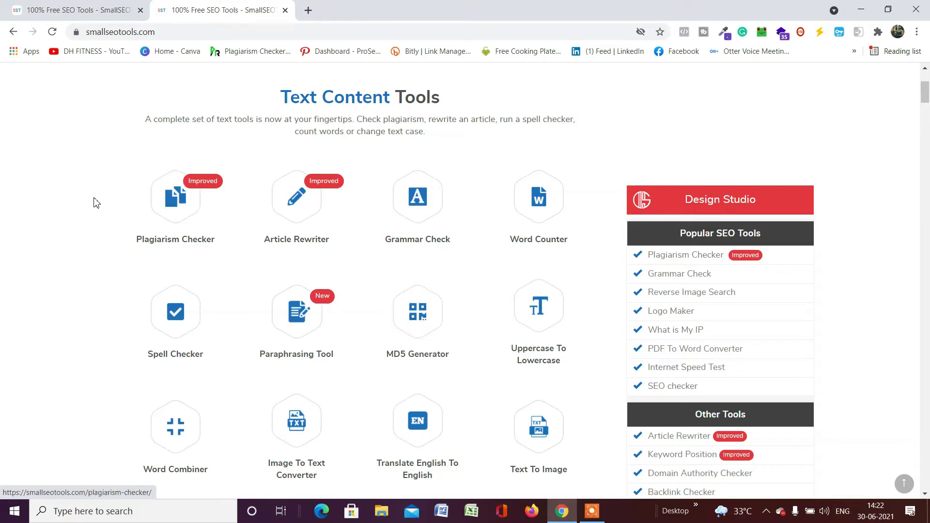
click(180, 206)
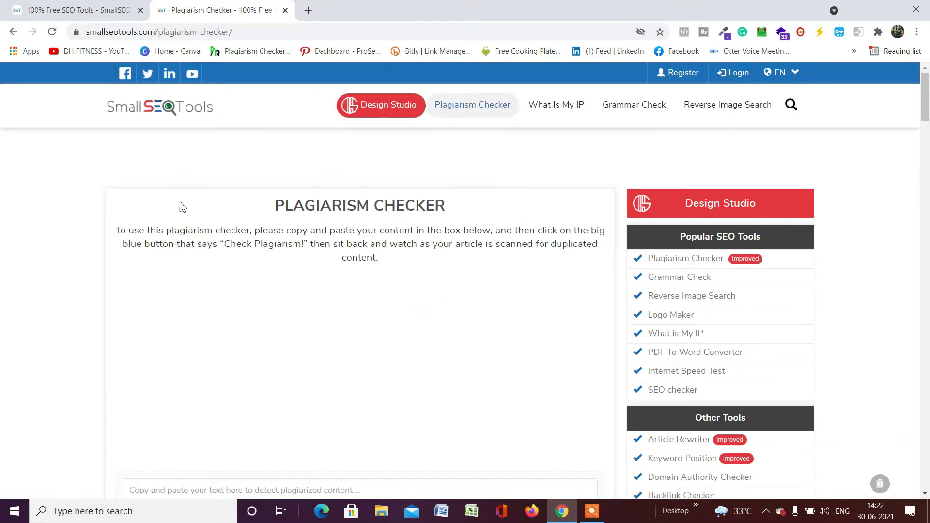
Scroll the Plagiarism Checker page to the empty content box showing 0 words.
scroll(232, 206, down, 2)
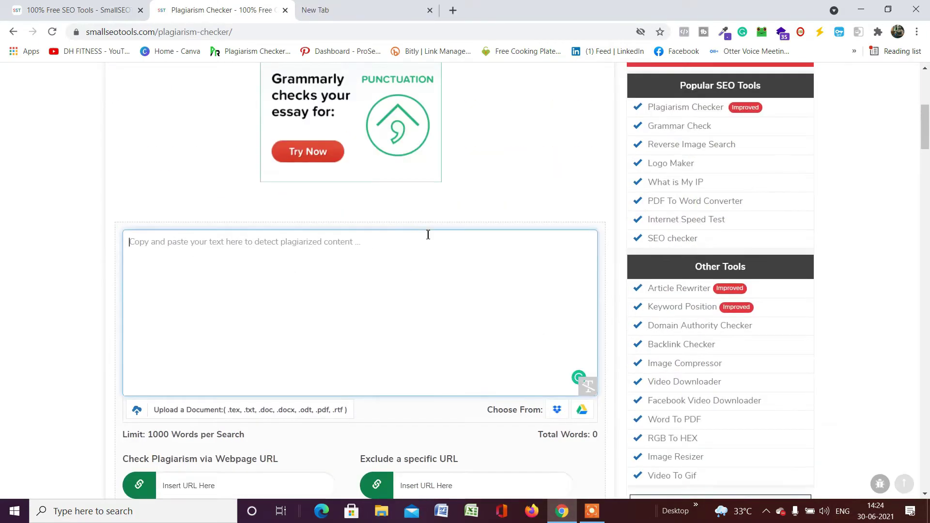
scroll(428, 235, down, 2)
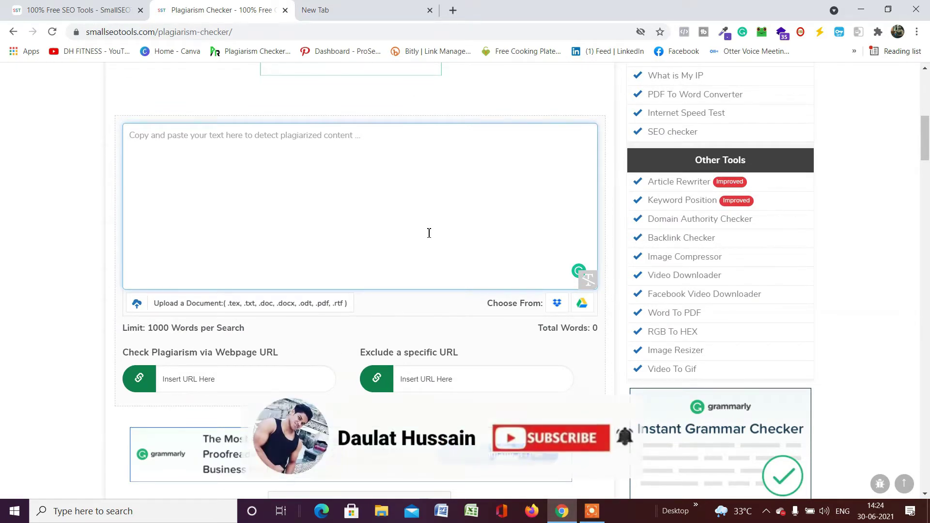
scroll(435, 214, down, 2)
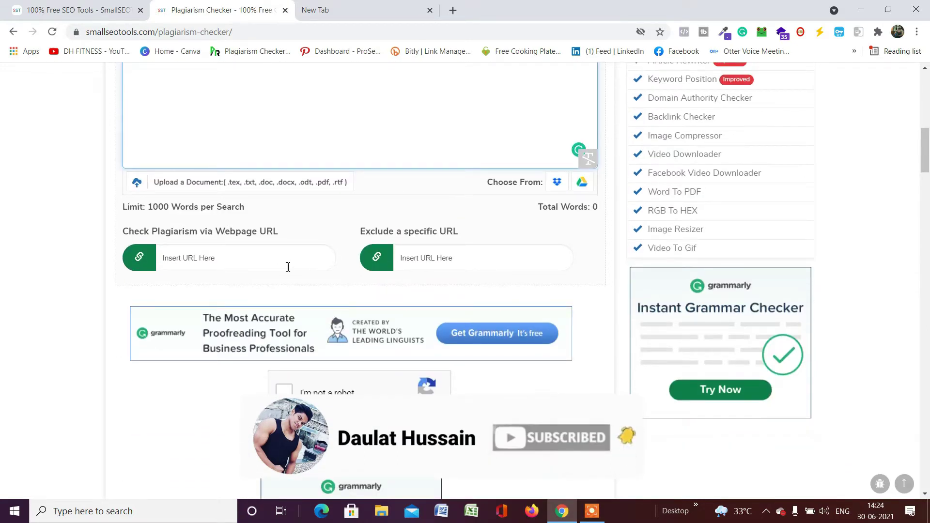
scroll(308, 267, up, 4)
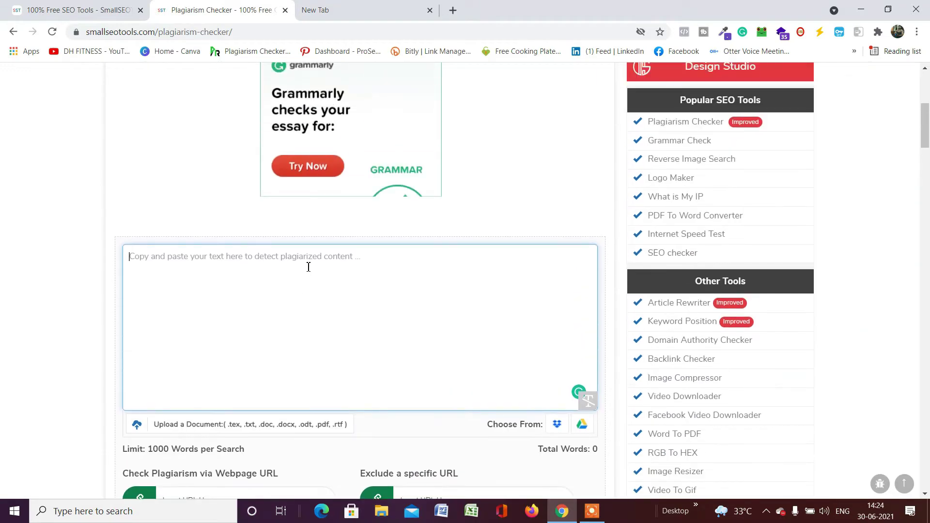
In the new tab, search for the site owner's name and open the DH Fitness website.
click(366, 20)
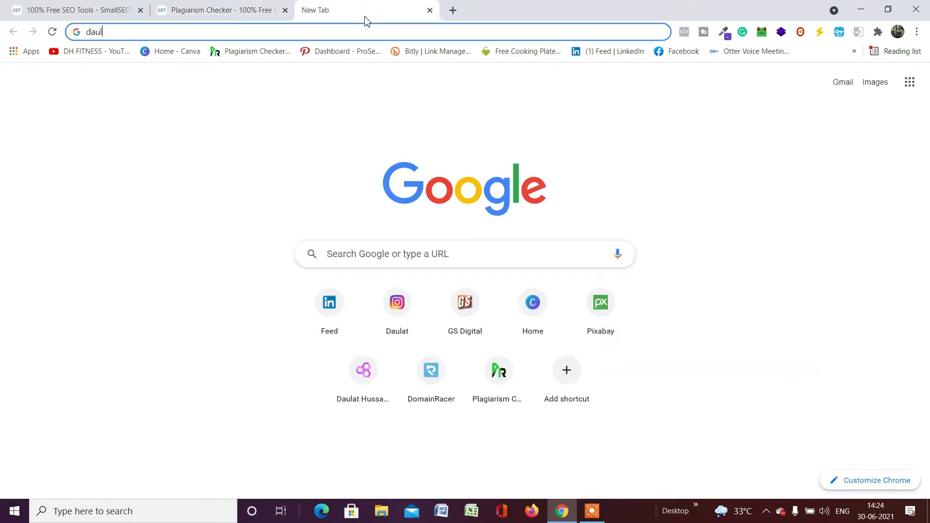
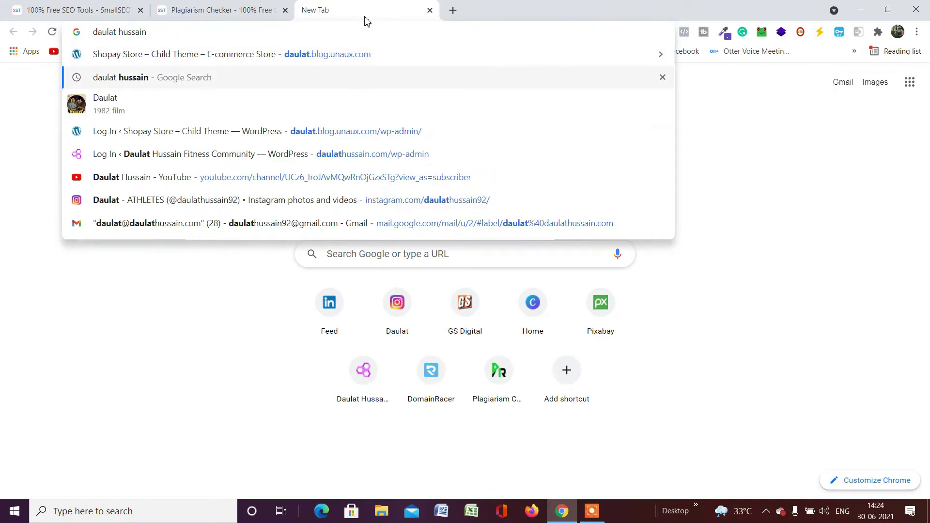
key(Return)
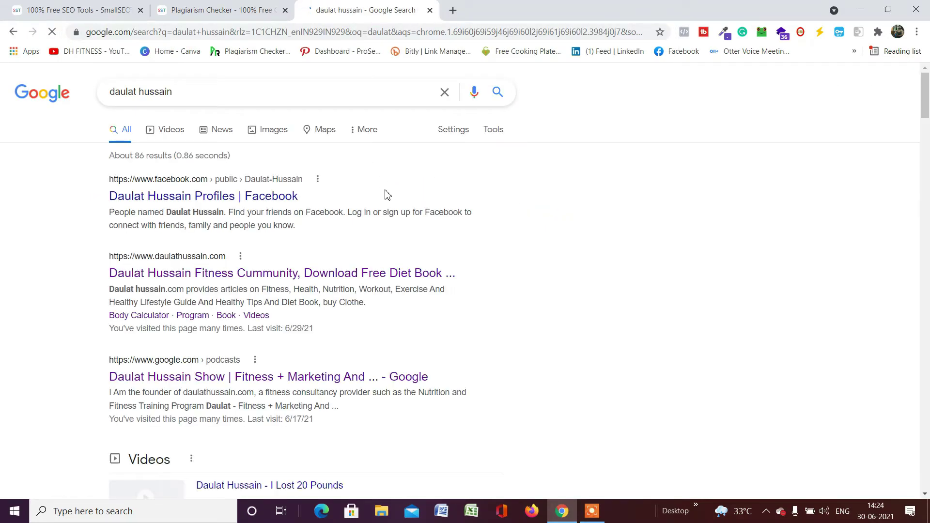
scroll(293, 199, down, 2)
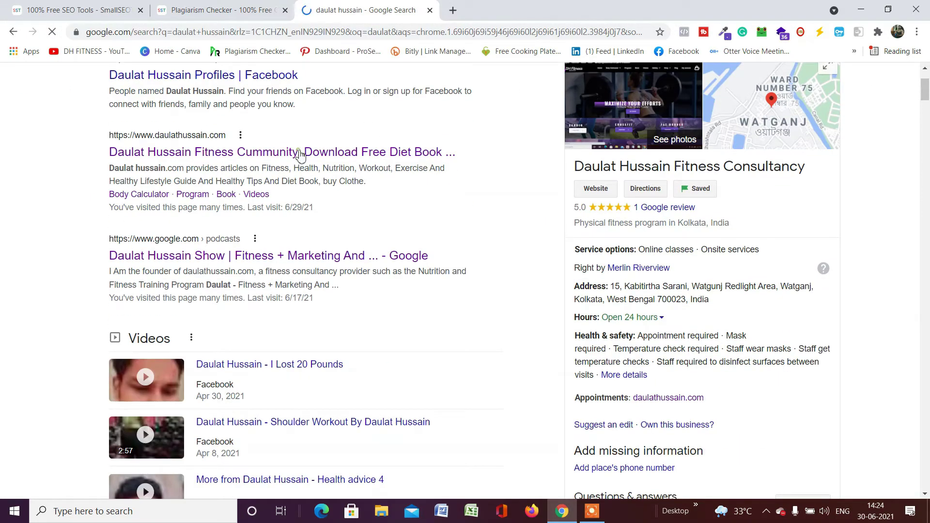
click(300, 151)
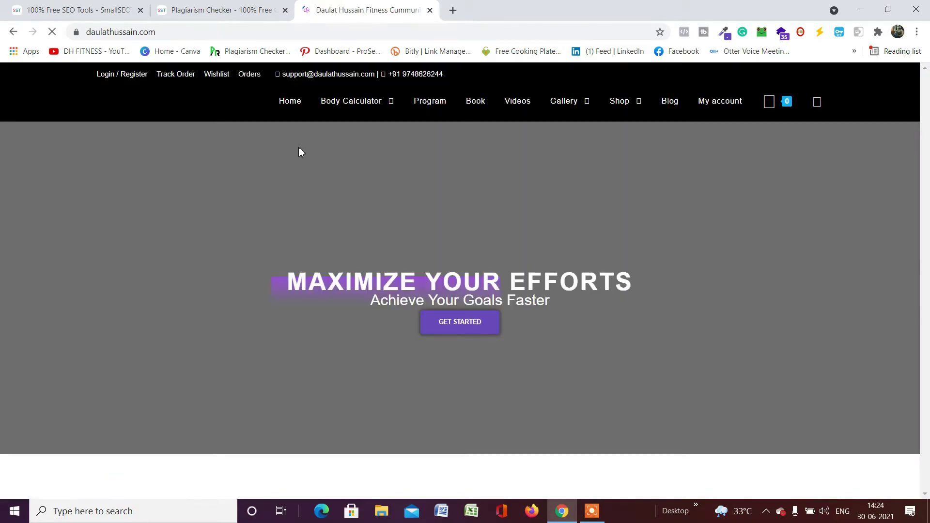
Go to the DH Fitness blog listing with the 'Healthy Recipes For Weight Loss' post.
scroll(423, 165, down, 7)
scroll(436, 179, down, 15)
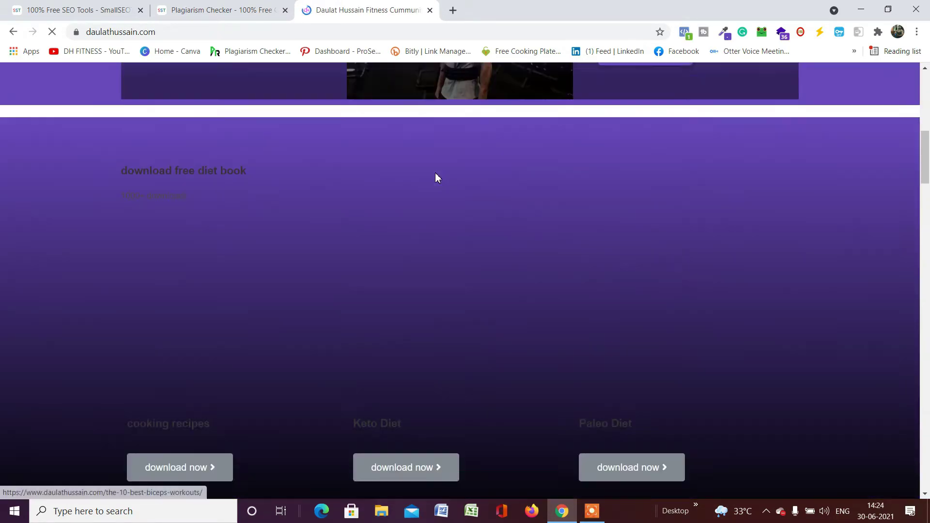
scroll(478, 208, down, 10)
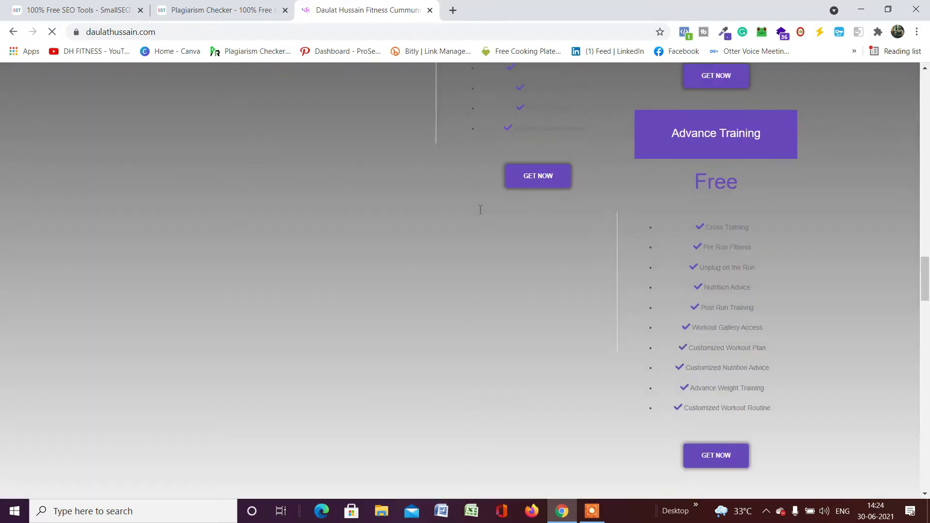
scroll(533, 218, up, 20)
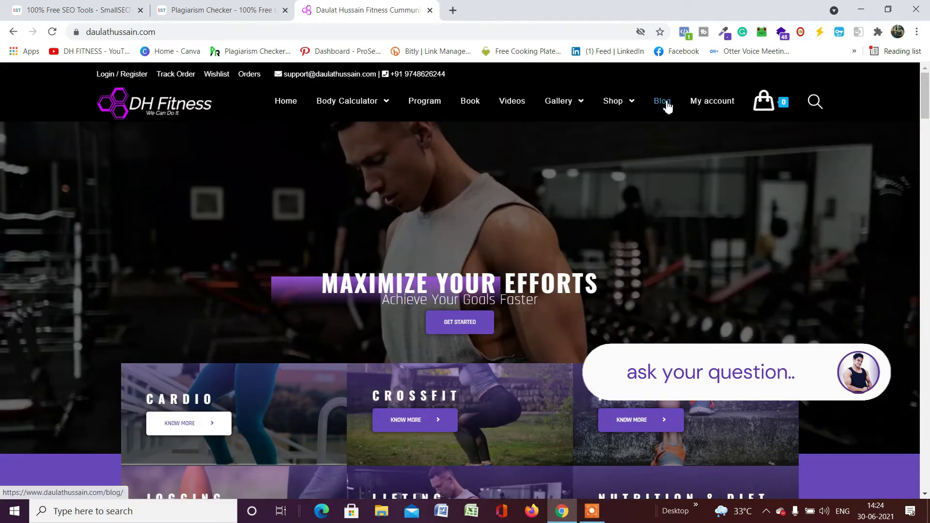
click(663, 102)
scroll(417, 286, down, 15)
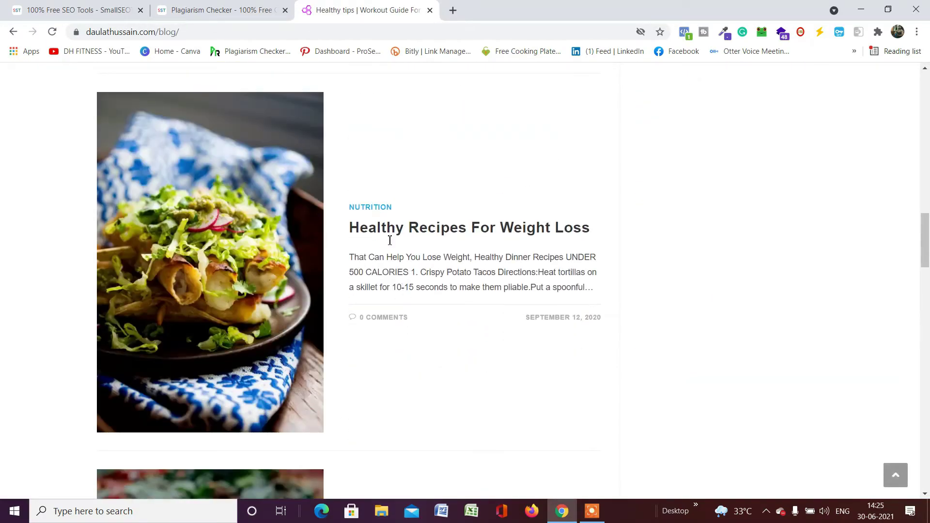
Open the '21 Amazing Daily Hacks' article and copy its Coconuts paragraph.
scroll(382, 250, up, 15)
scroll(392, 240, down, 3)
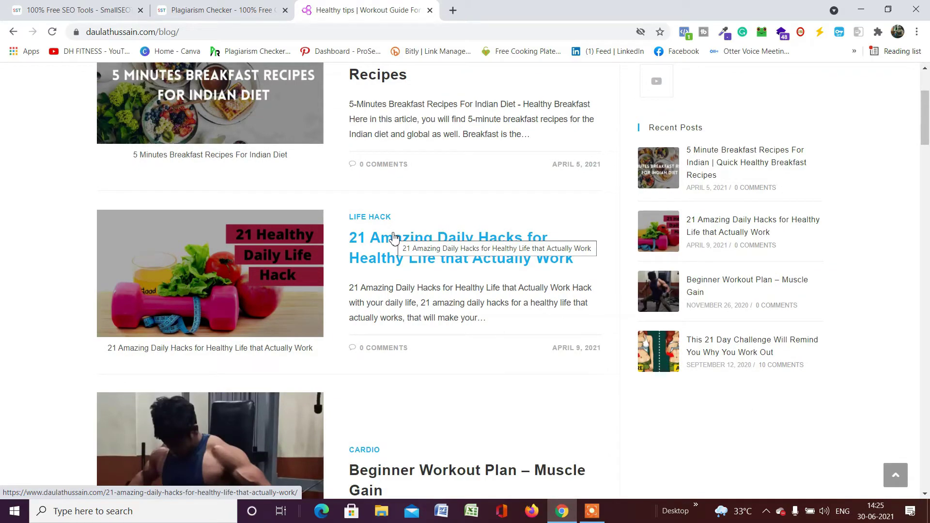
click(393, 242)
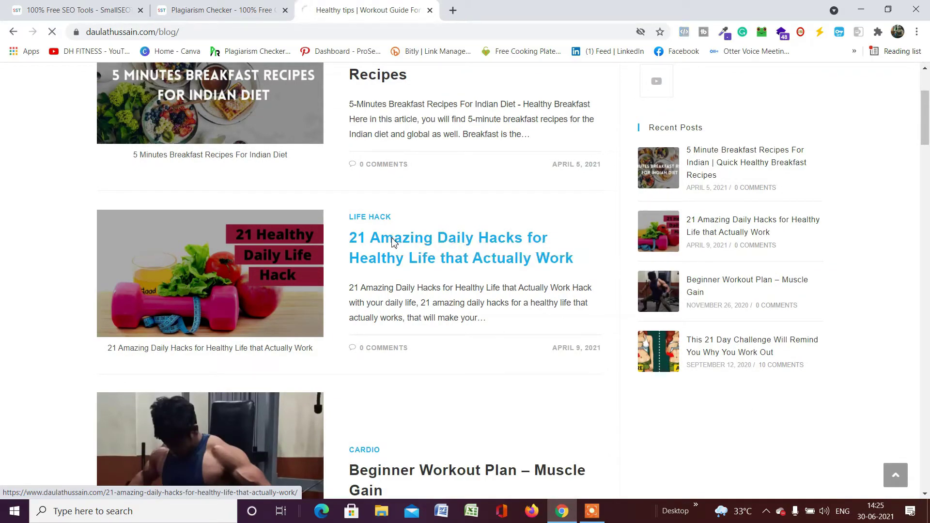
scroll(499, 217, down, 15)
scroll(479, 208, down, 10)
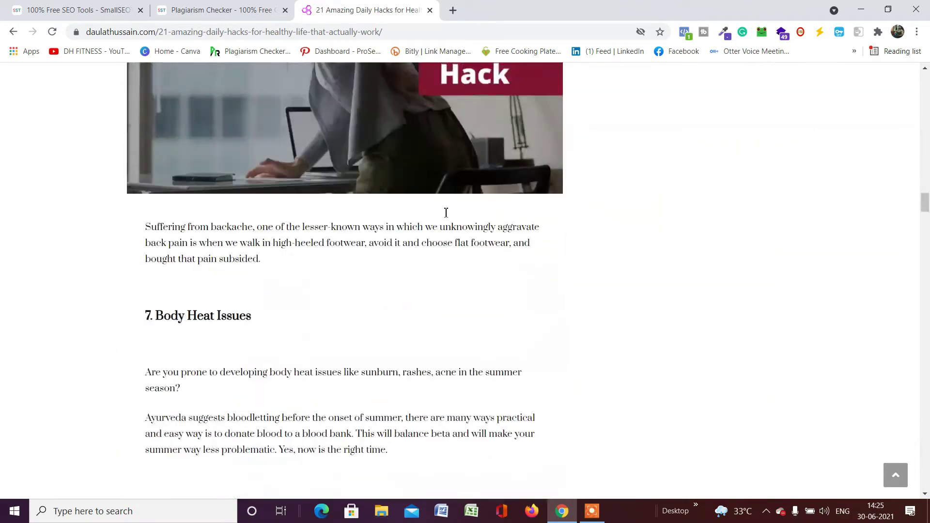
scroll(445, 207, up, 20)
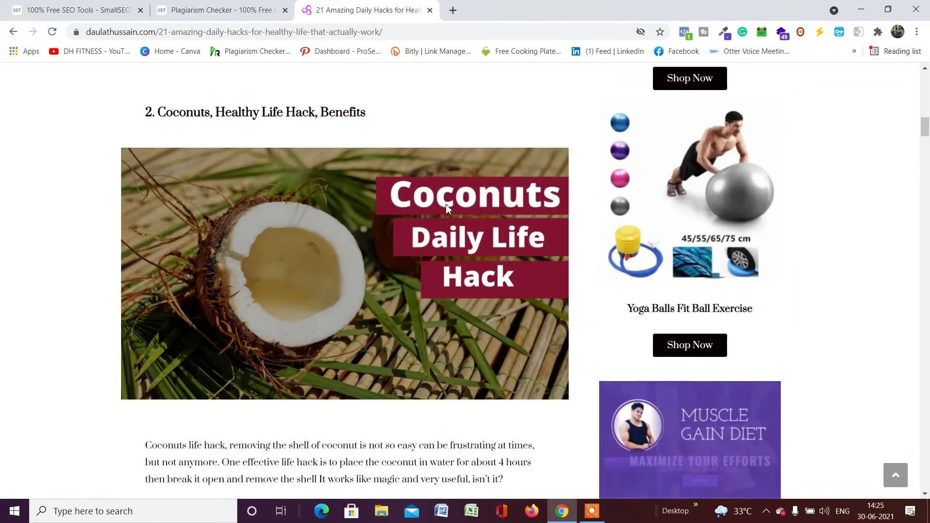
scroll(446, 206, up, 15)
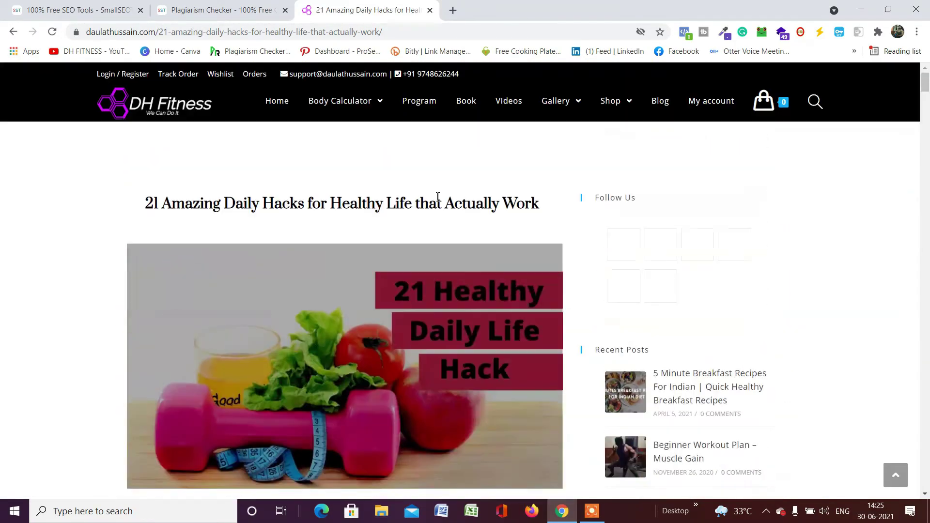
scroll(438, 196, down, 12)
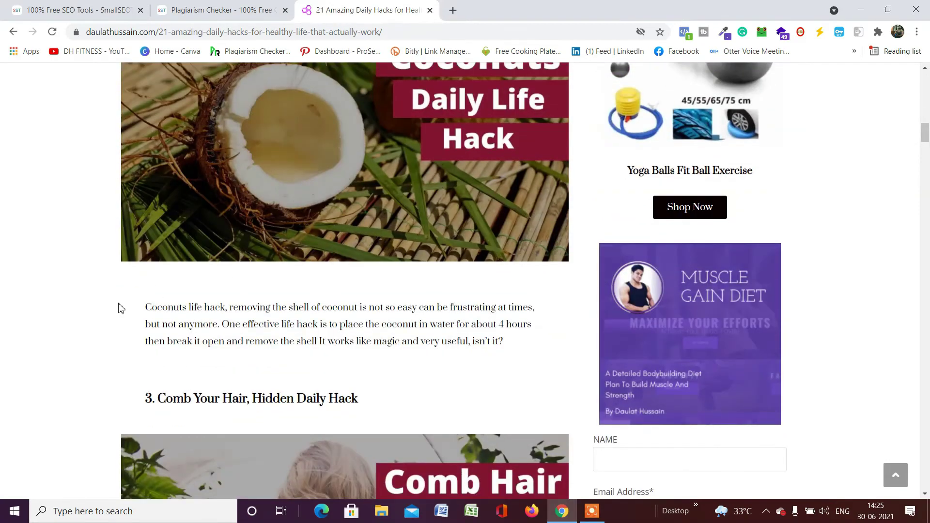
drag(144, 308, 527, 339)
right_click(451, 312)
click(469, 320)
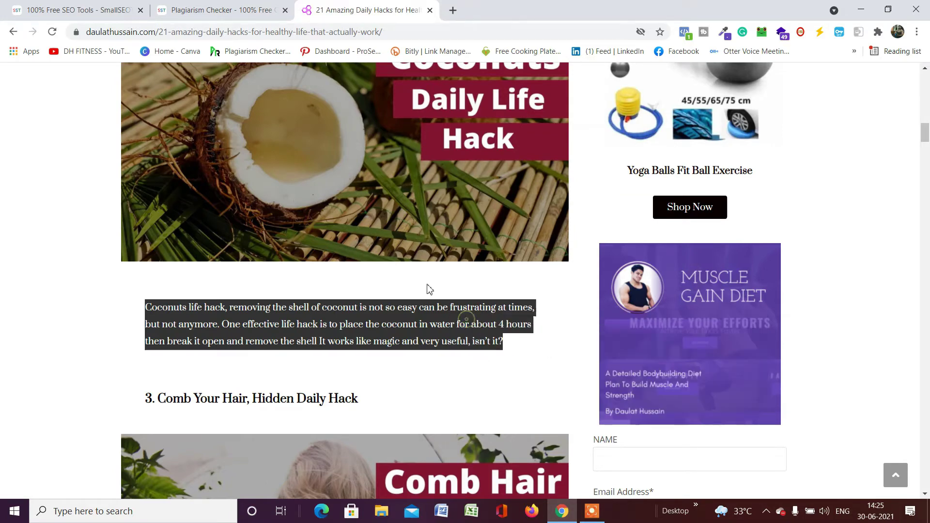
Paste the paragraph into the Plagiarism Checker box (52 words) and start the reCAPTCHA.
click(252, 11)
scroll(339, 242, down, 3)
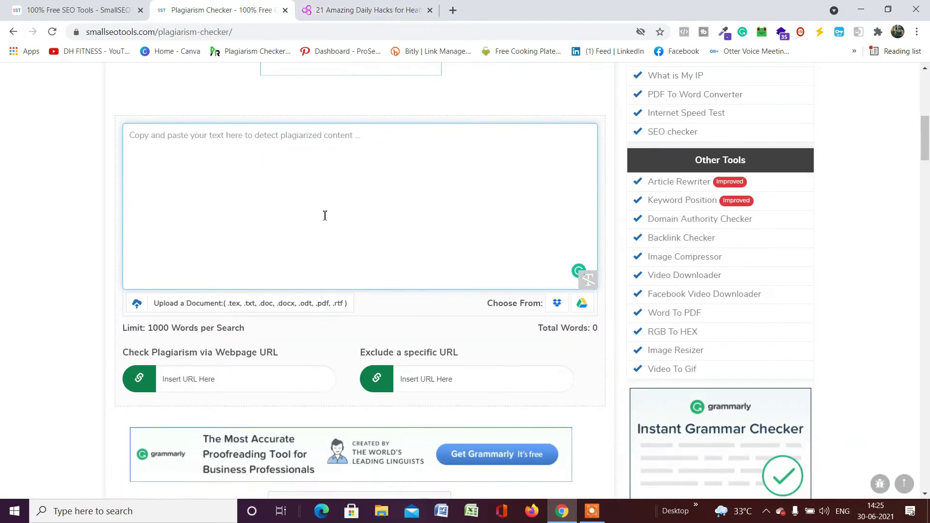
click(300, 179)
key(ctrl+v)
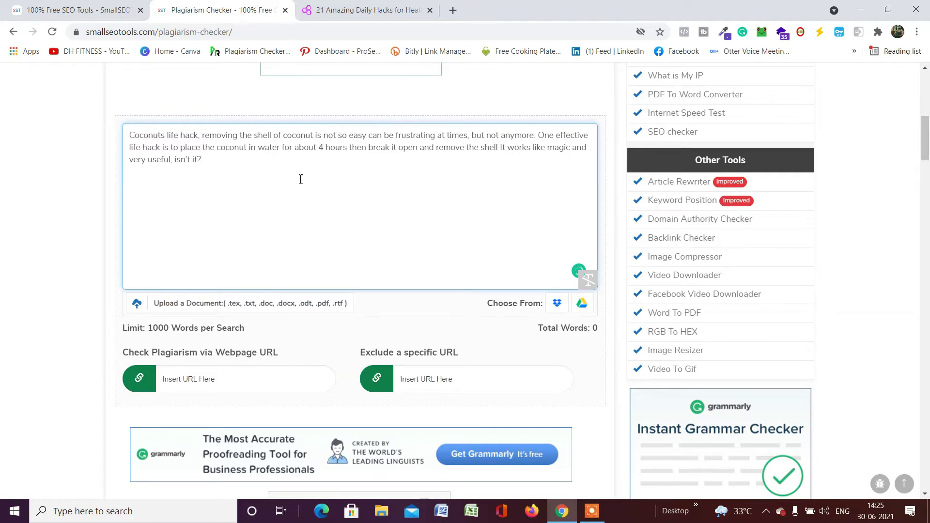
scroll(300, 179, down, 5)
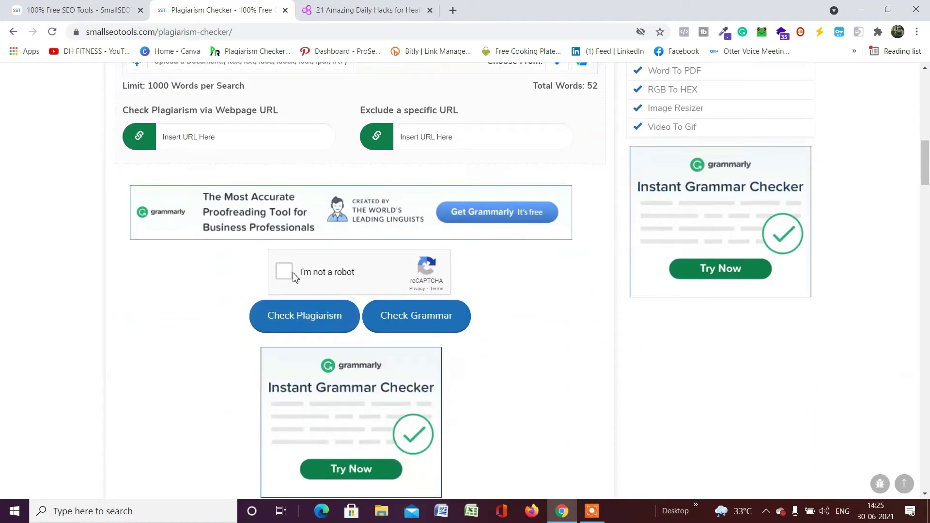
click(291, 274)
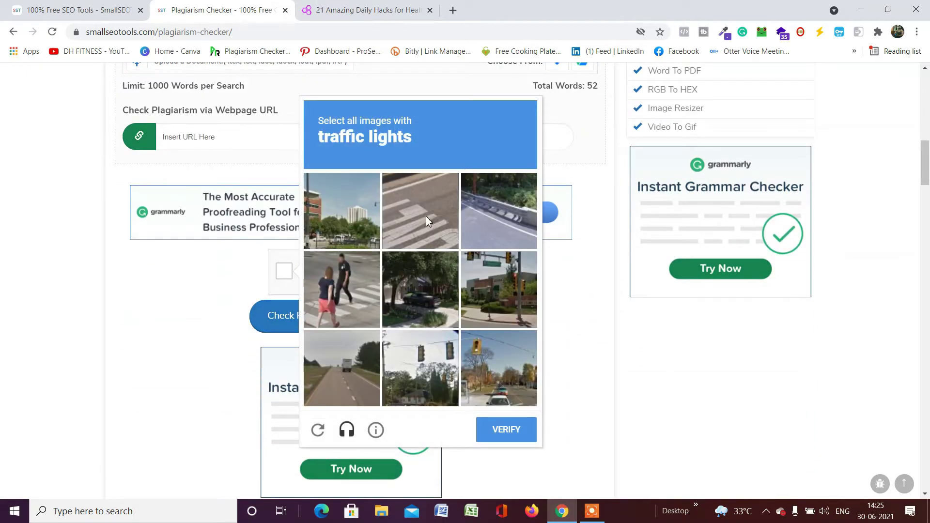
Pass the traffic-light reCAPTCHA and run Check Plagiarism on the pasted paragraph.
click(471, 293)
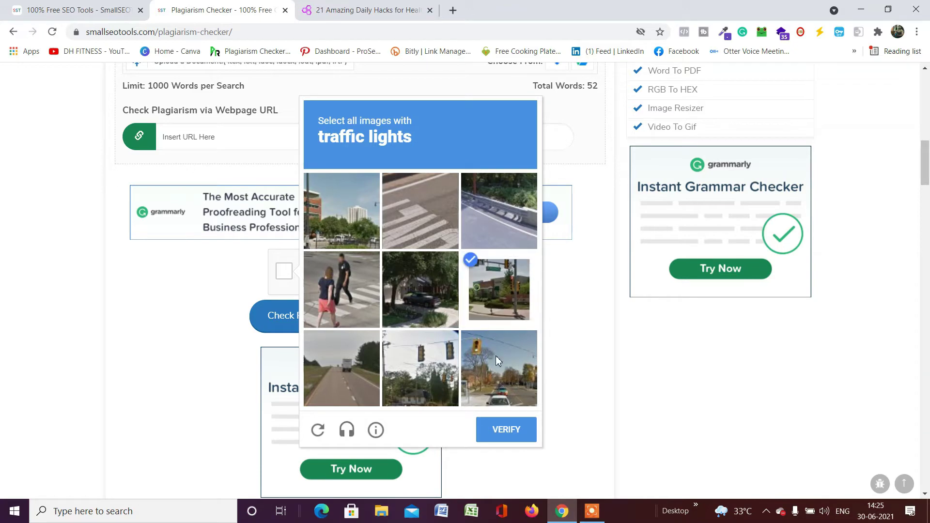
click(446, 371)
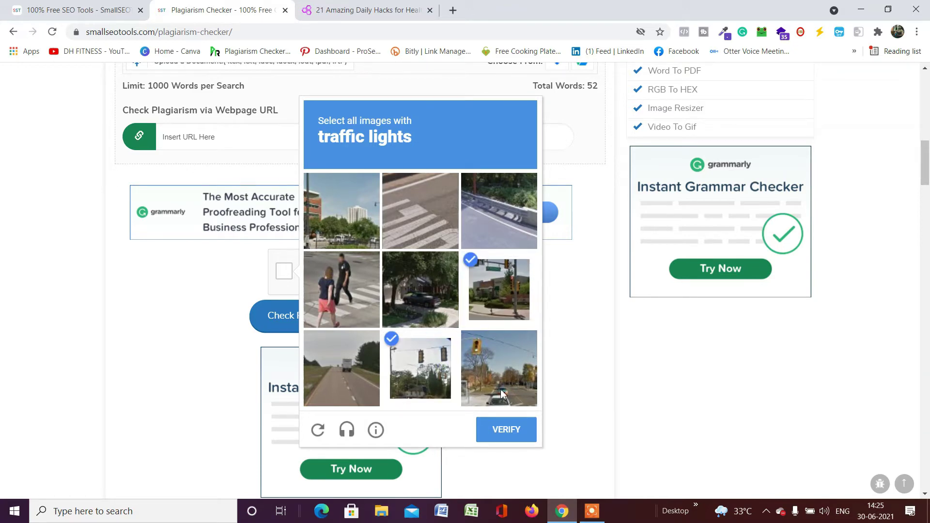
click(498, 404)
click(497, 431)
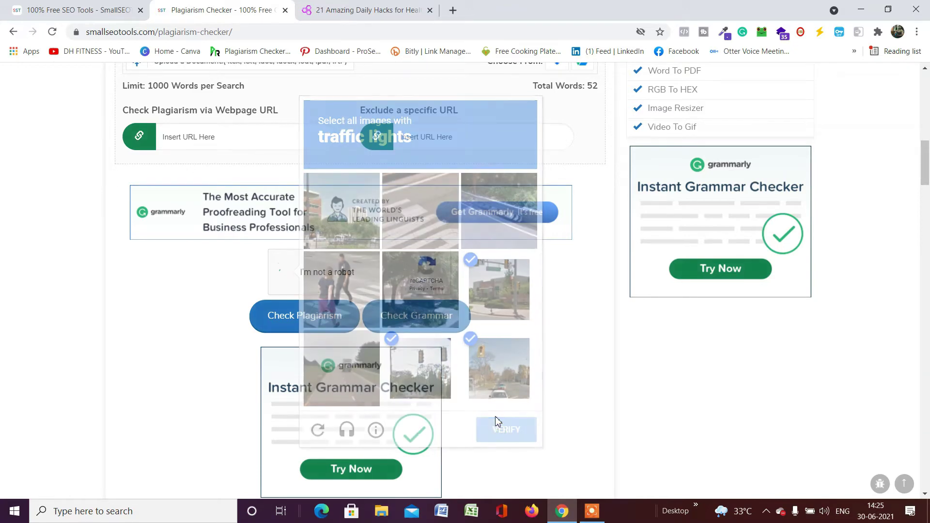
click(322, 327)
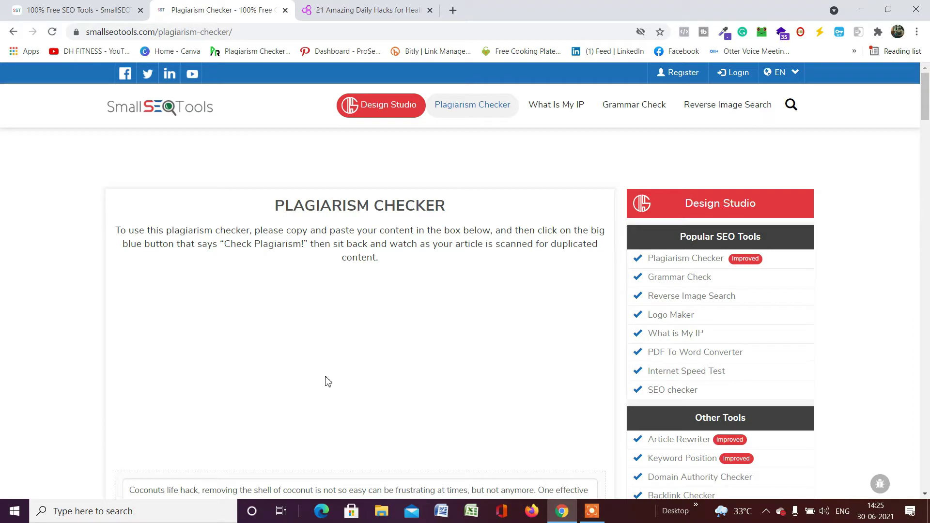
scroll(325, 382, down, 1)
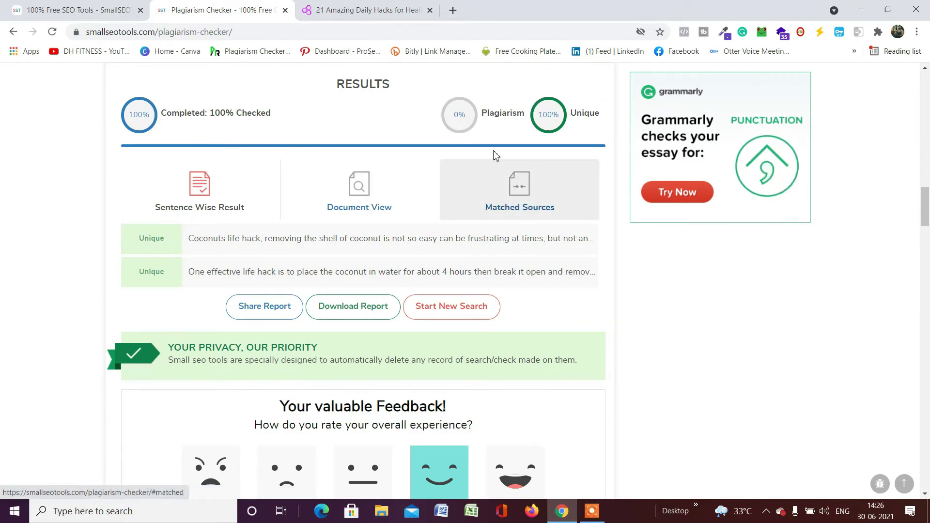
scroll(216, 232, down, 1)
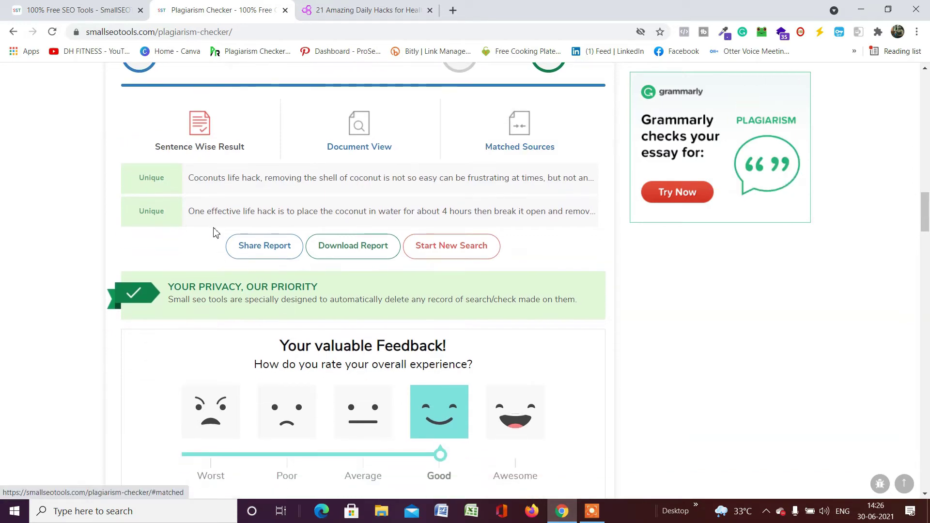
scroll(425, 245, up, 4)
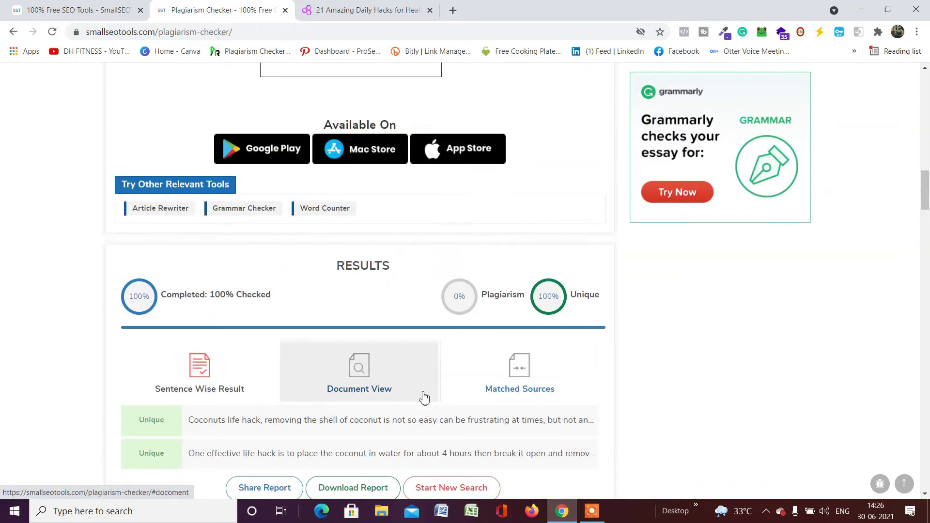
scroll(453, 376, down, 5)
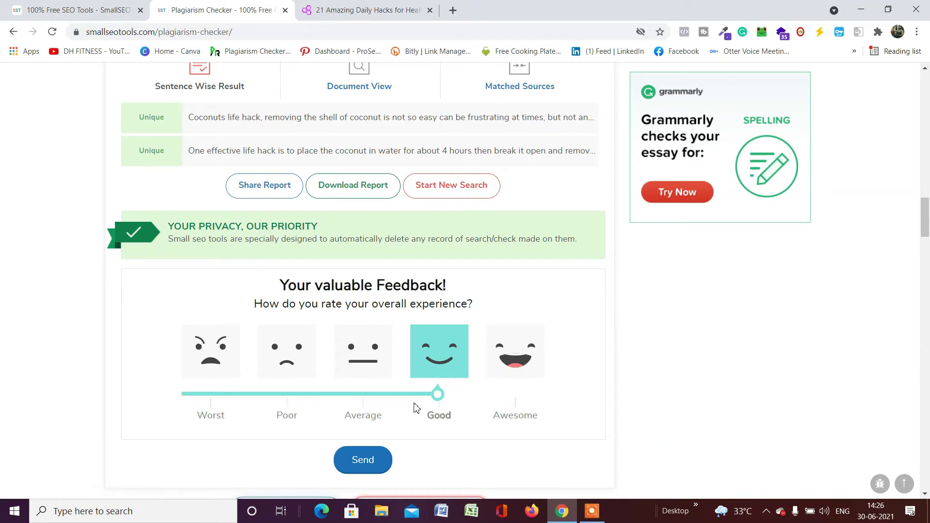
scroll(414, 407, down, 1)
scroll(402, 386, up, 13)
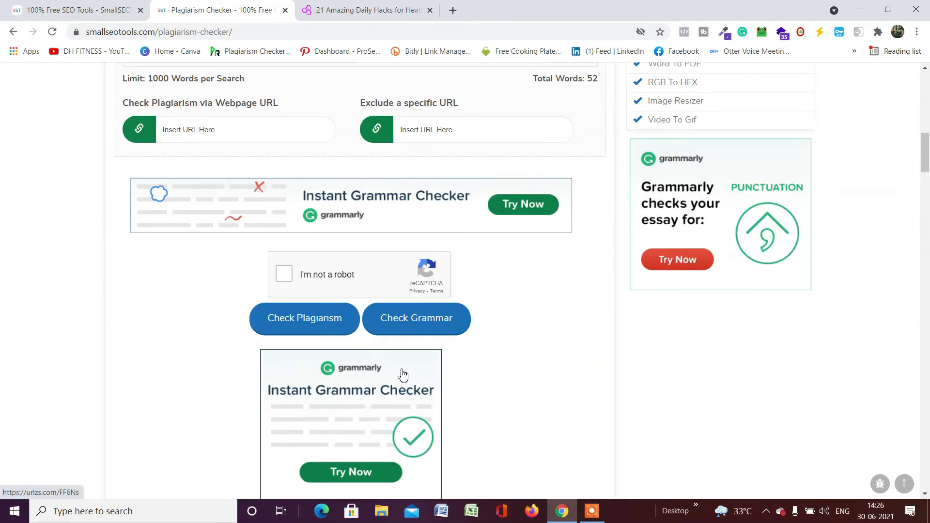
Copy the coconut article's URL from its tab and return to the Plagiarism Checker tab.
scroll(402, 375, up, 5)
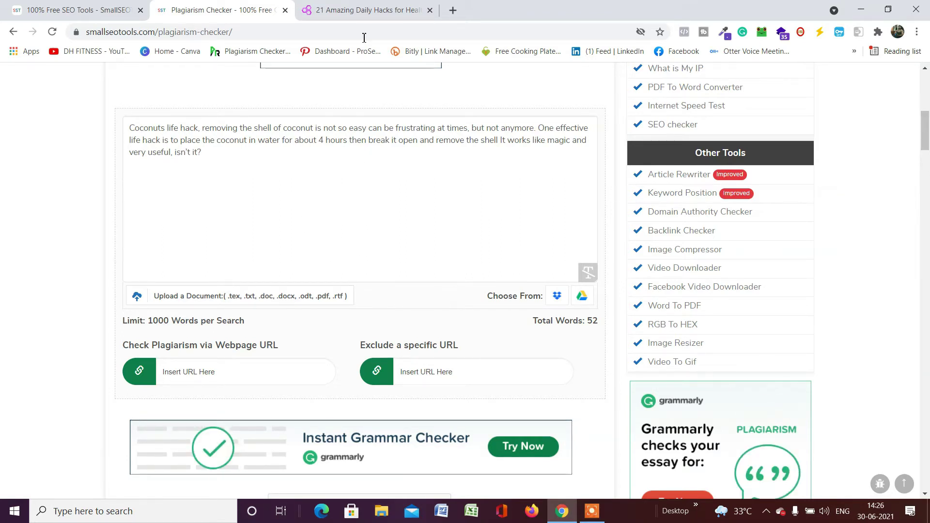
click(366, 9)
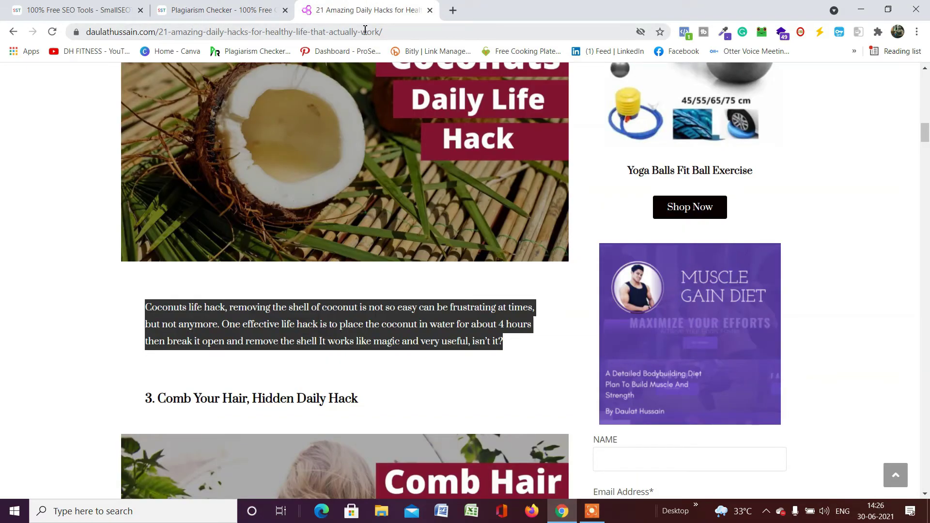
click(365, 31)
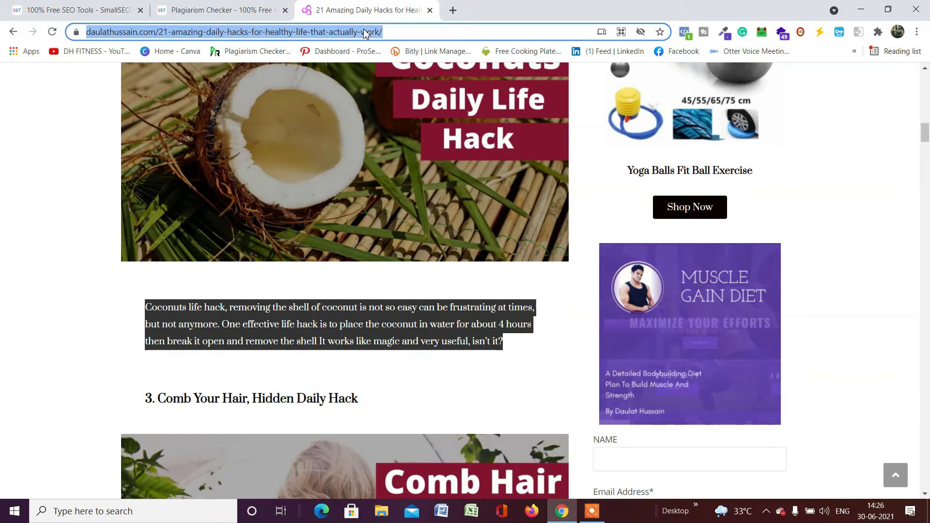
click(254, 11)
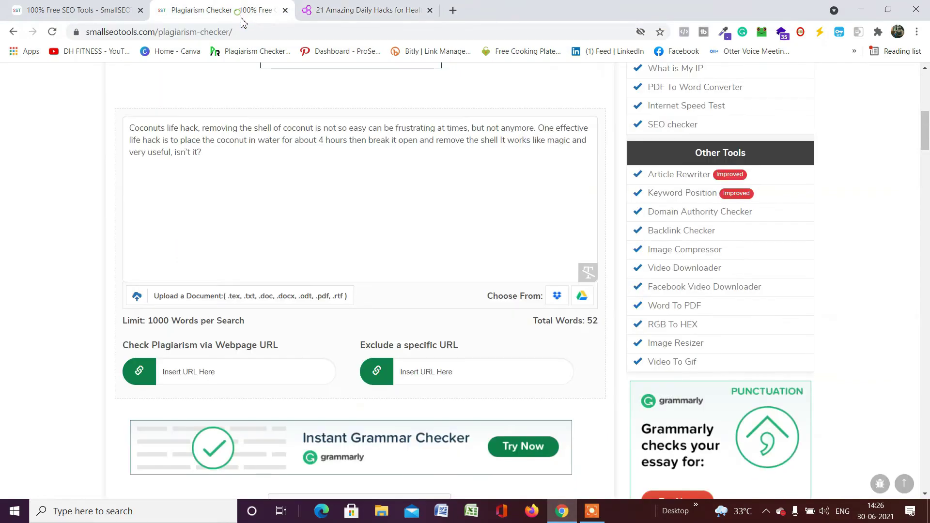
Paste the article's URL into the 'Insert URL Here' field.
scroll(334, 304, down, 2)
click(268, 255)
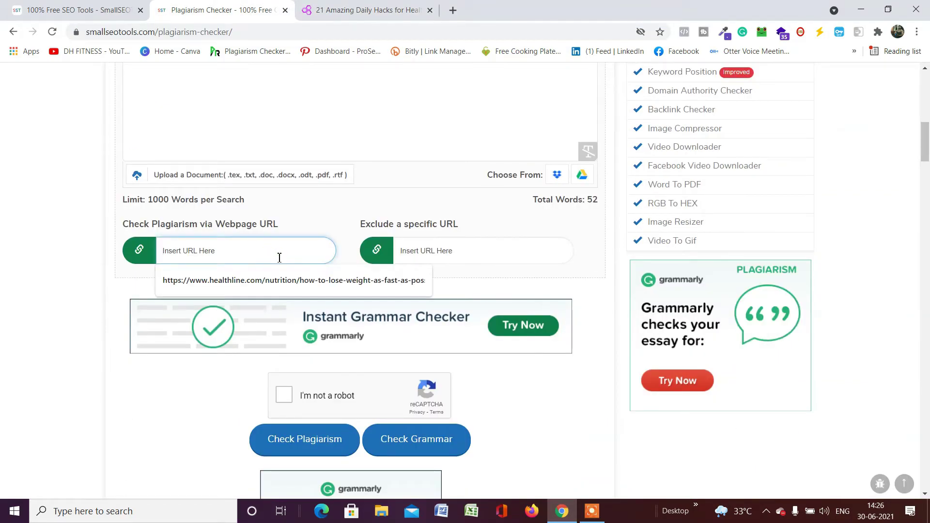
key(ctrl+v)
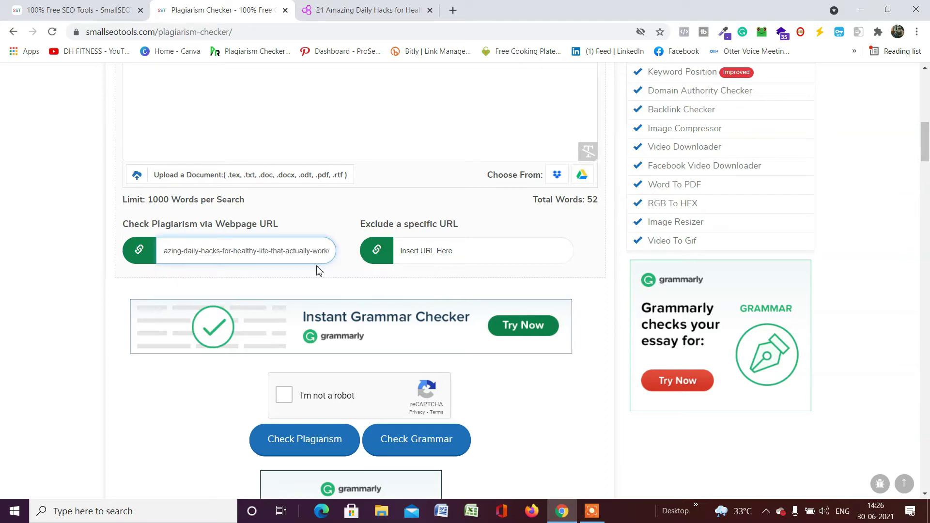
Pass the traffic-light reCAPTCHA and run Check Plagiarism on the article URL.
scroll(348, 366, down, 3)
click(284, 214)
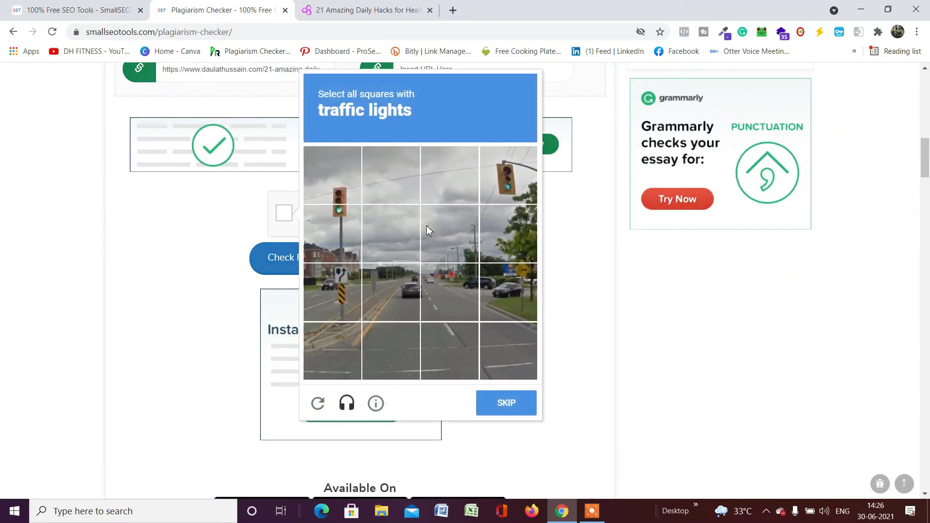
click(341, 191)
click(341, 216)
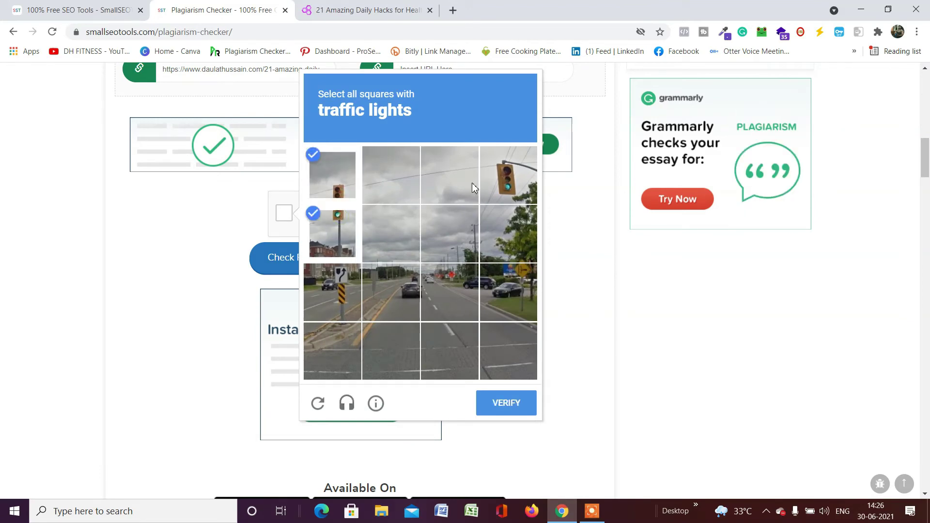
click(512, 165)
click(506, 403)
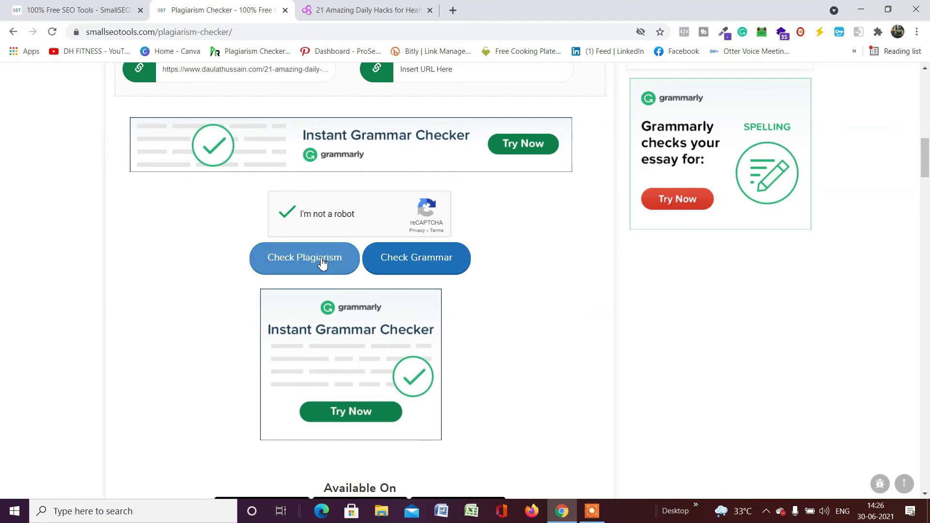
click(321, 263)
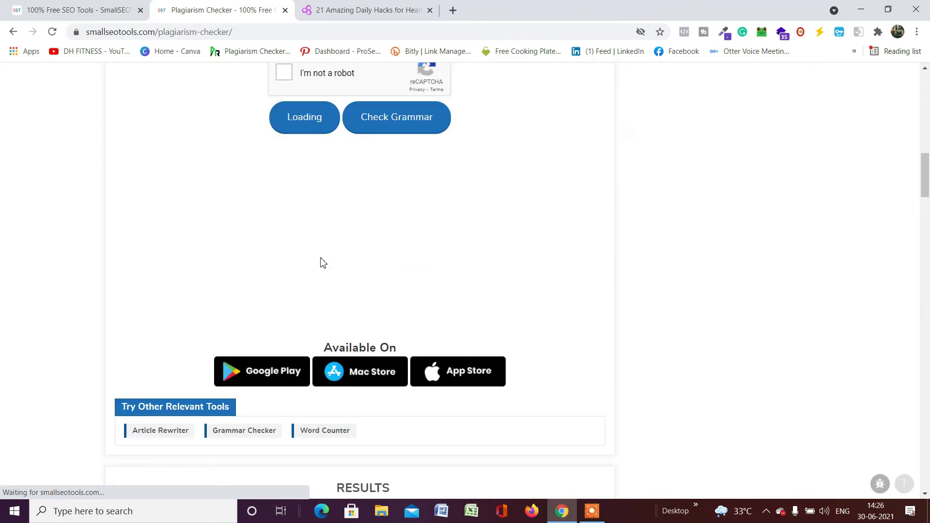
Review the results: 100% plagiarism, 0% unique, both coconut sentences flagged Plagiarized against the article.
scroll(323, 263, up, 10)
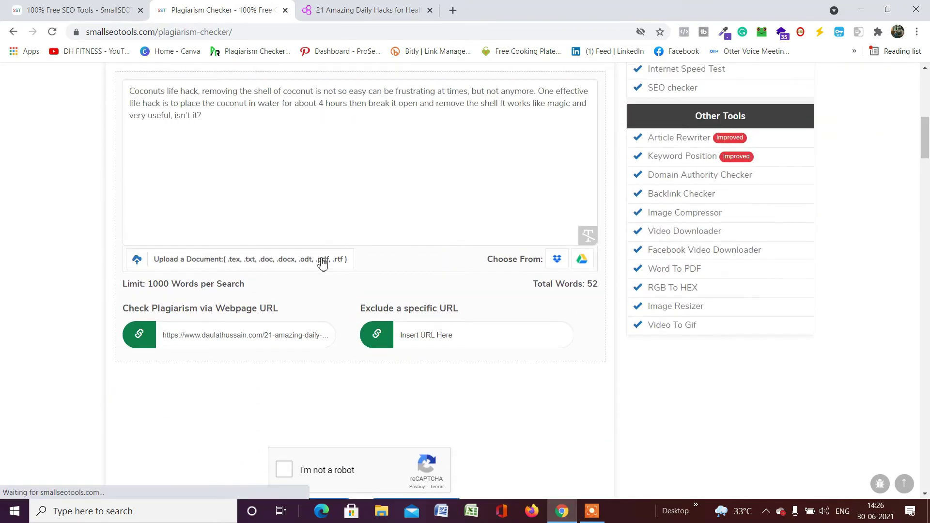
scroll(306, 203, down, 6)
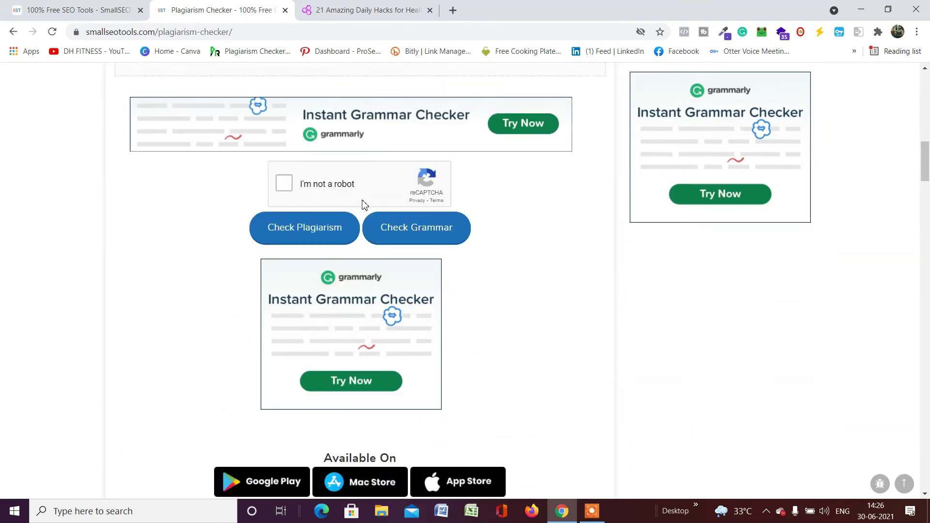
scroll(364, 204, down, 4)
scroll(364, 203, down, 5)
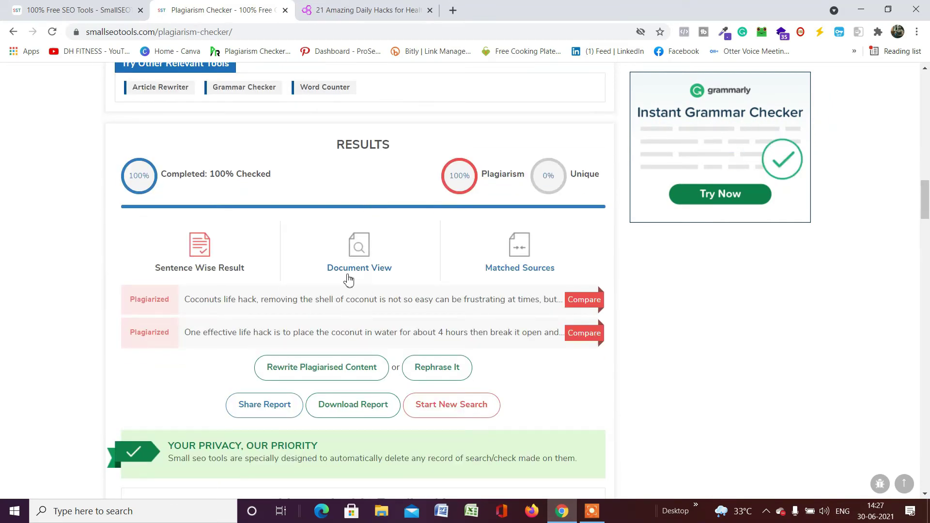
scroll(436, 279, down, 2)
scroll(489, 202, up, 1)
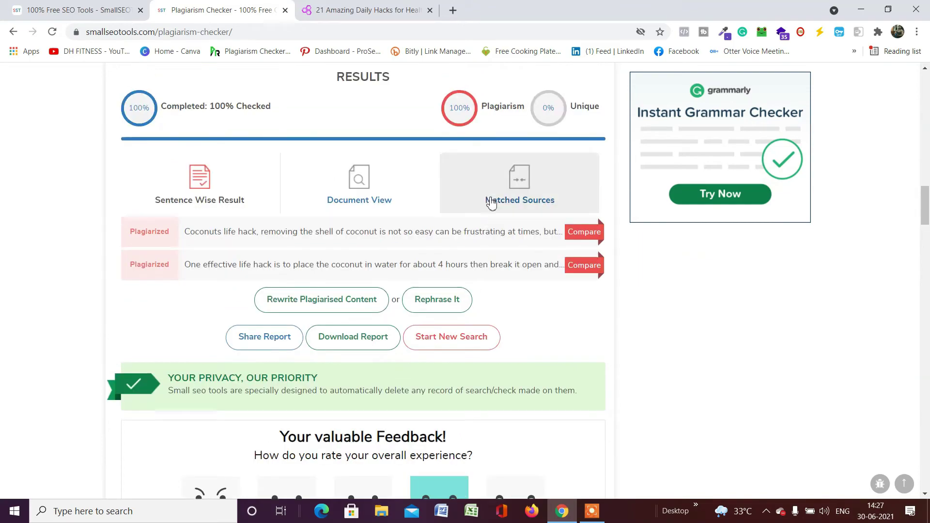
scroll(491, 201, down, 1)
scroll(491, 202, up, 4)
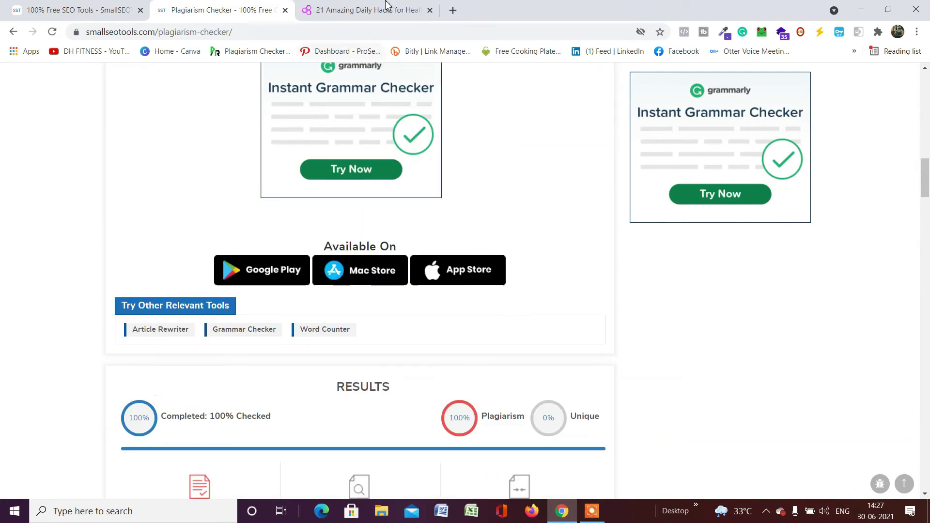
click(387, 5)
scroll(369, 286, down, 5)
scroll(450, 205, up, 5)
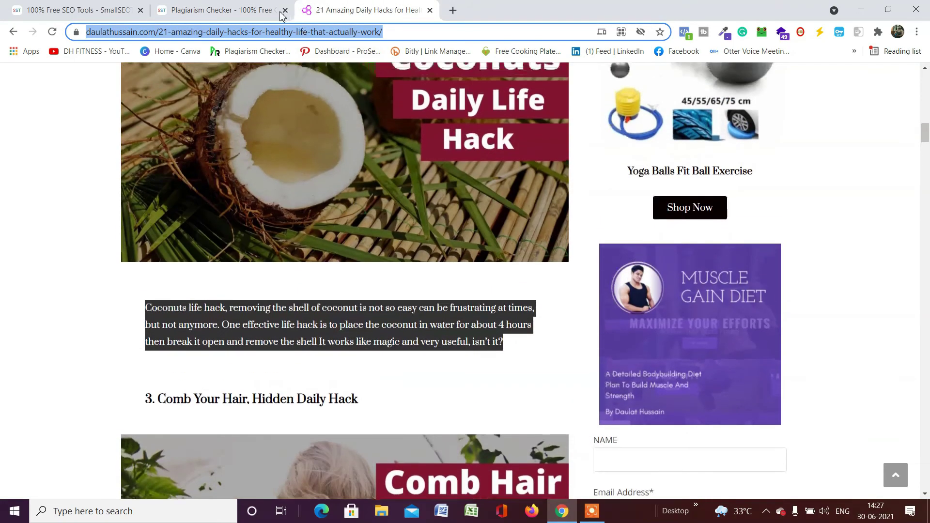
click(282, 15)
scroll(279, 167, down, 7)
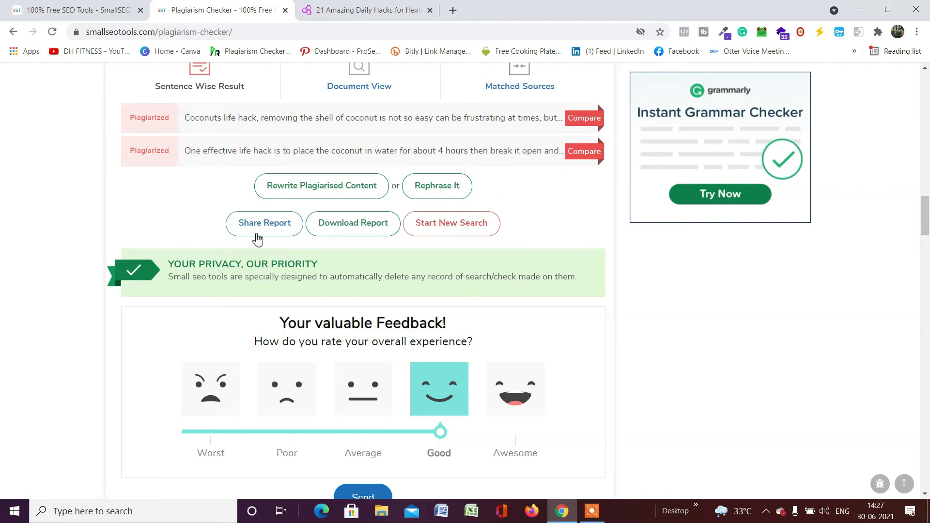
scroll(421, 238, up, 3)
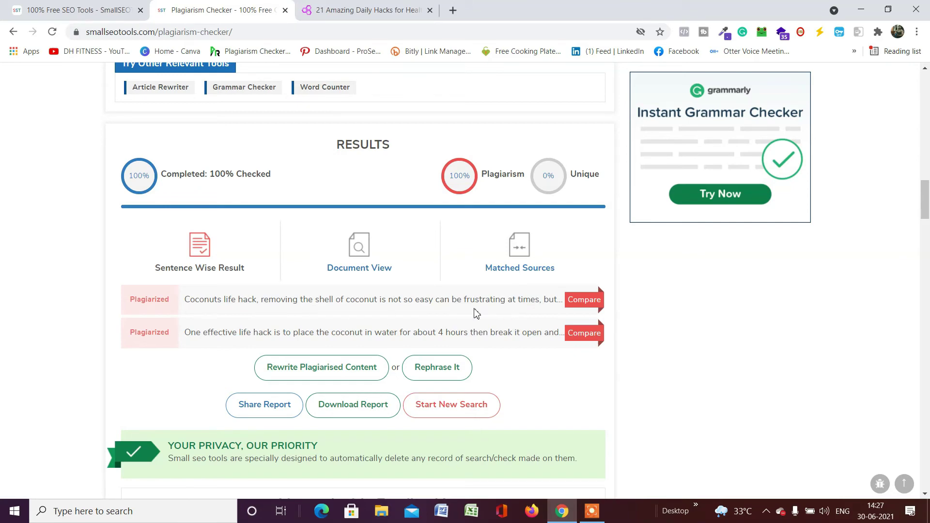
scroll(532, 353, up, 6)
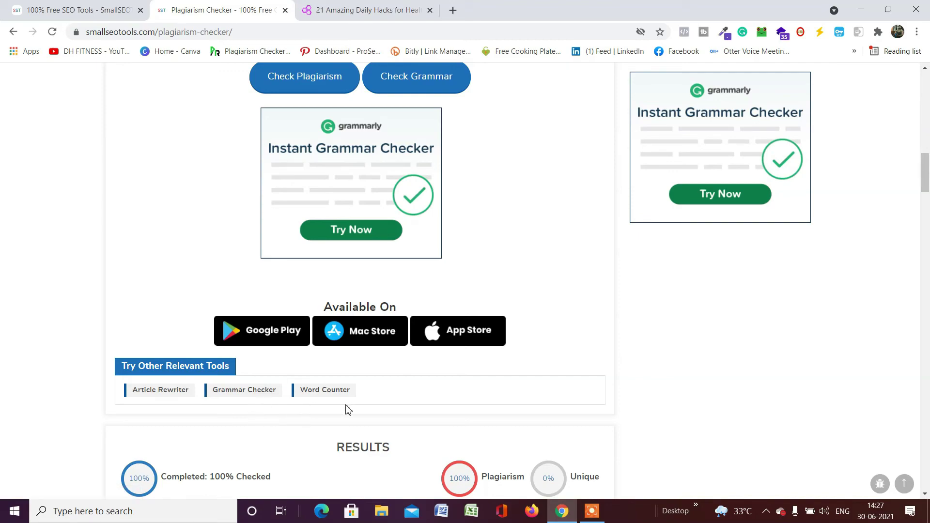
scroll(406, 393, up, 13)
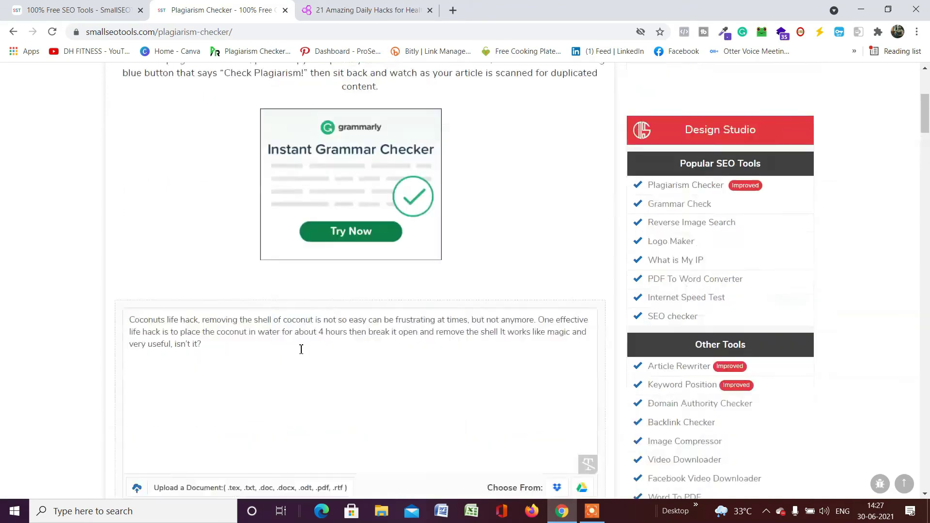
scroll(301, 348, up, 5)
scroll(315, 358, down, 5)
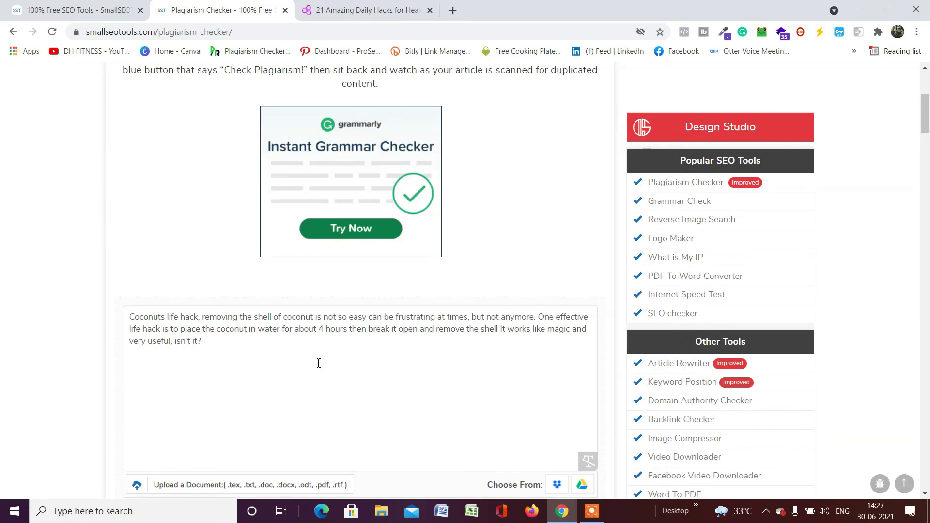
scroll(318, 363, up, 5)
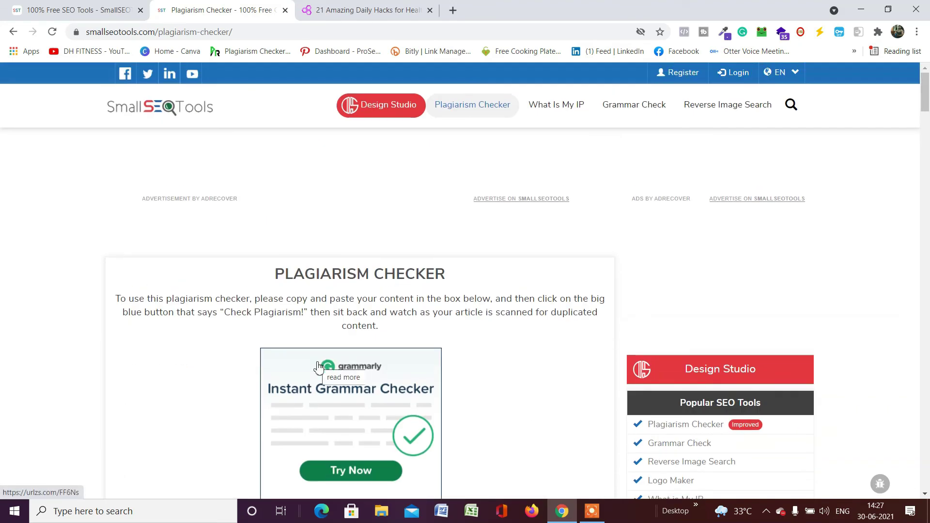
scroll(376, 238, down, 9)
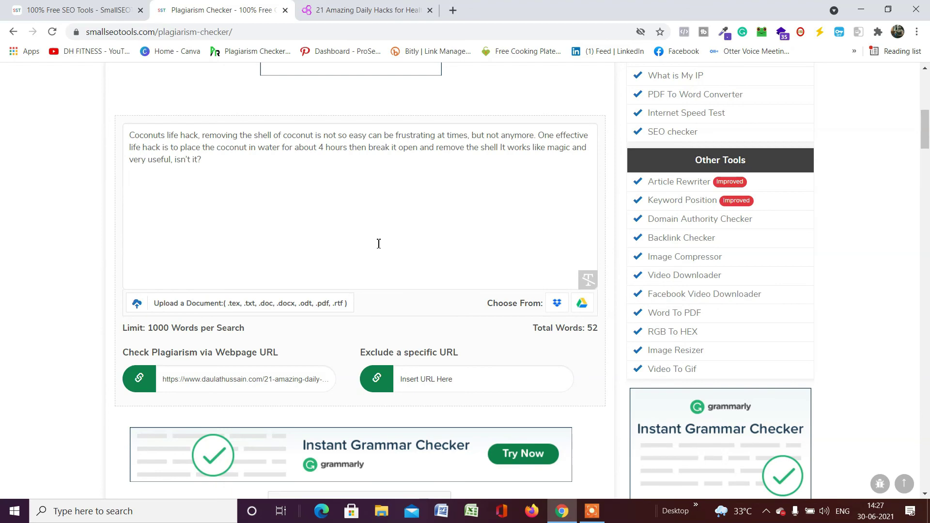
Reload the checker and go to the SmallSEOTools home page listing Text Content Tools.
key(F5)
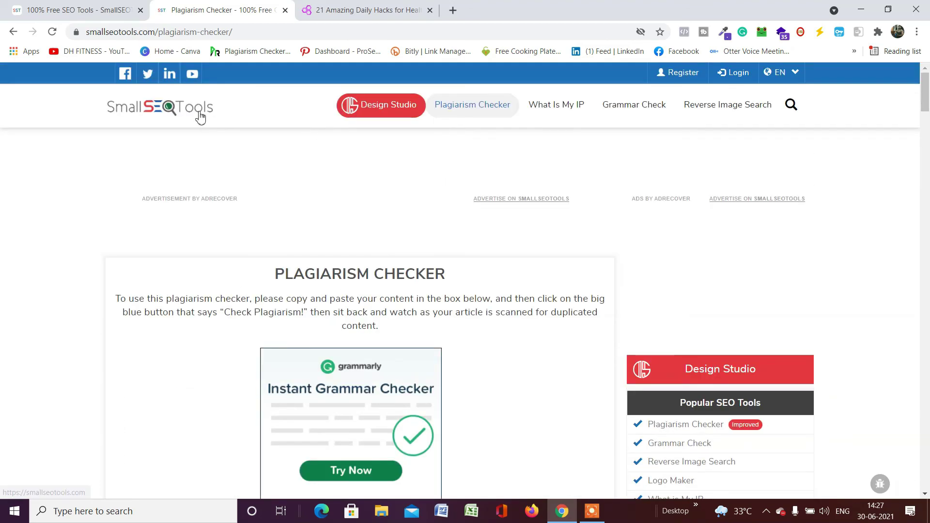
click(200, 117)
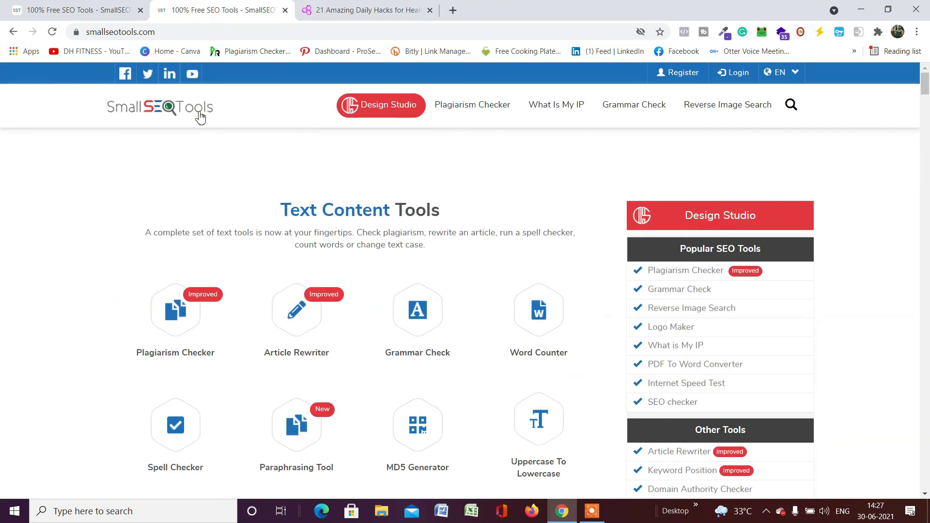